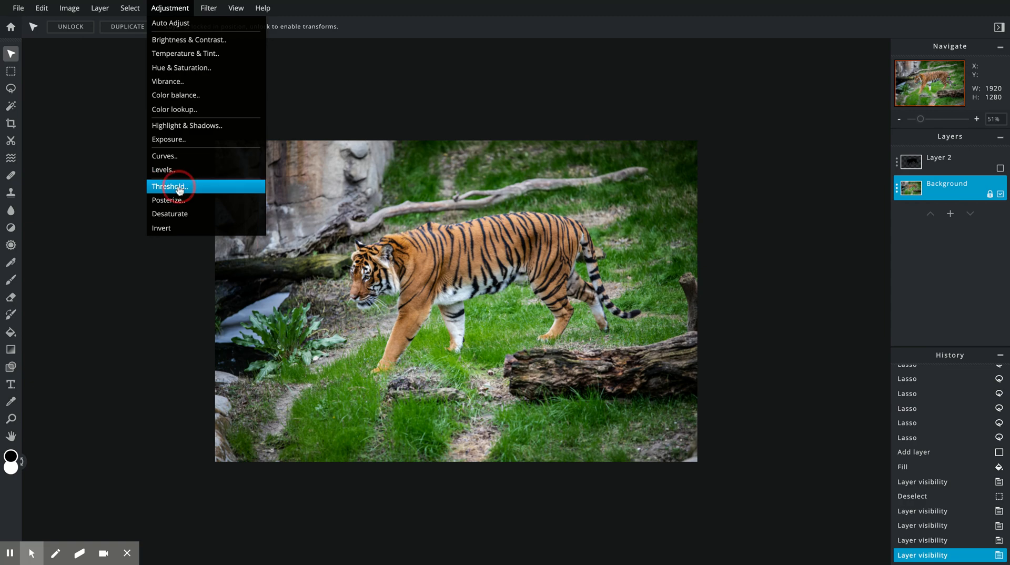
{"action": "left_click_drag", "start_coordinate": [476, 261], "coordinate": [650, 146]}
{"action": "mouse_move", "coordinate": [677, 185]}
{"action": "left_mouse_down"}
{"action": "mouse_move", "coordinate": [712, 185]}
{"action": "mouse_move", "coordinate": [641, 184]}
{"action": "mouse_move", "coordinate": [702, 184]}
{"action": "mouse_move", "coordinate": [655, 185]}
{"action": "mouse_move", "coordinate": [688, 183]}
{"action": "left_mouse_up"}
{"action": "left_click", "coordinate": [694, 210]}
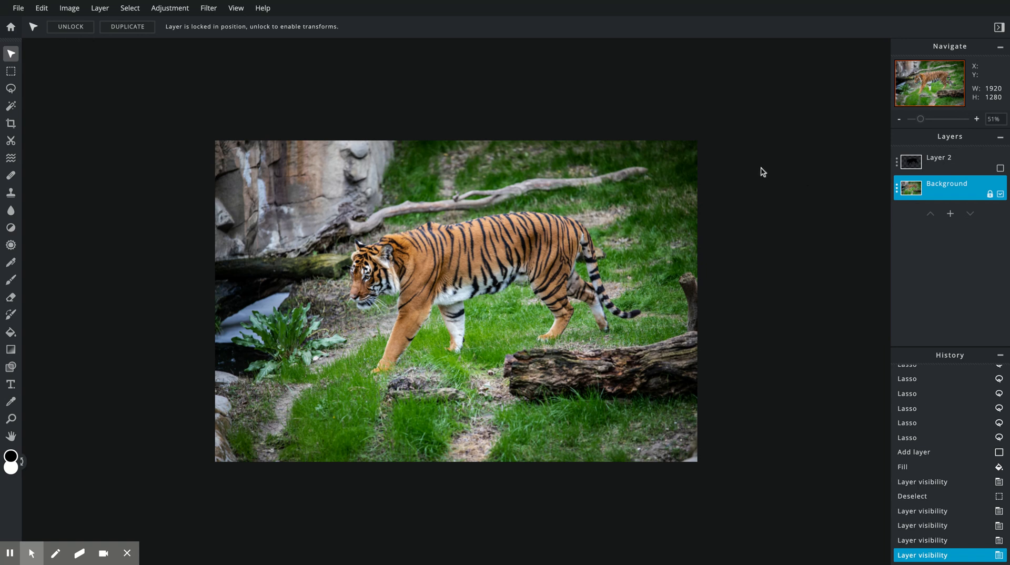
Step: Compare the black silhouette on Layer 2 with the tiger photo, leaving Layer 2 hidden
{"action": "left_click", "coordinate": [922, 121]}
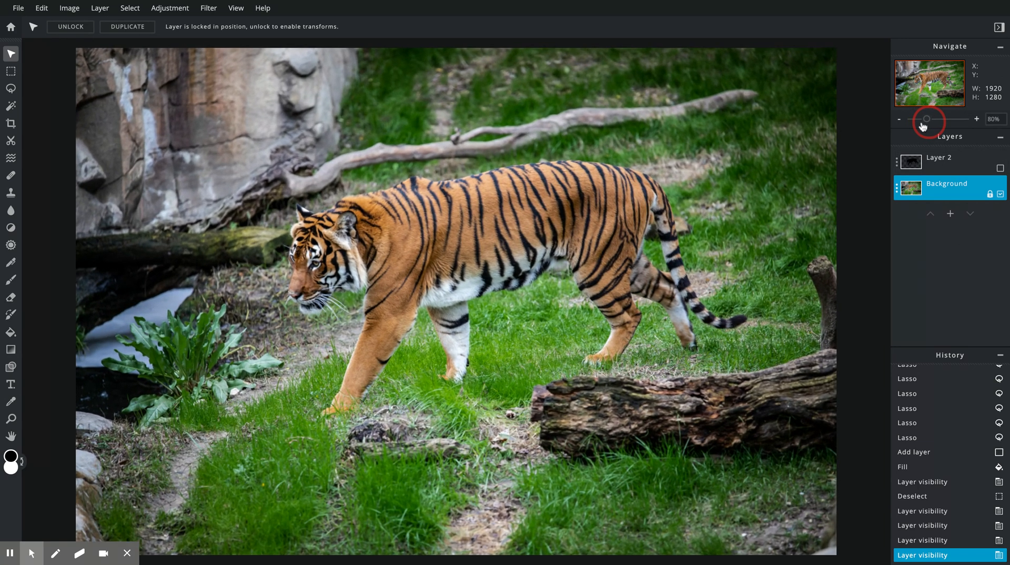
{"action": "left_click_drag", "start_coordinate": [923, 126], "coordinate": [938, 94]}
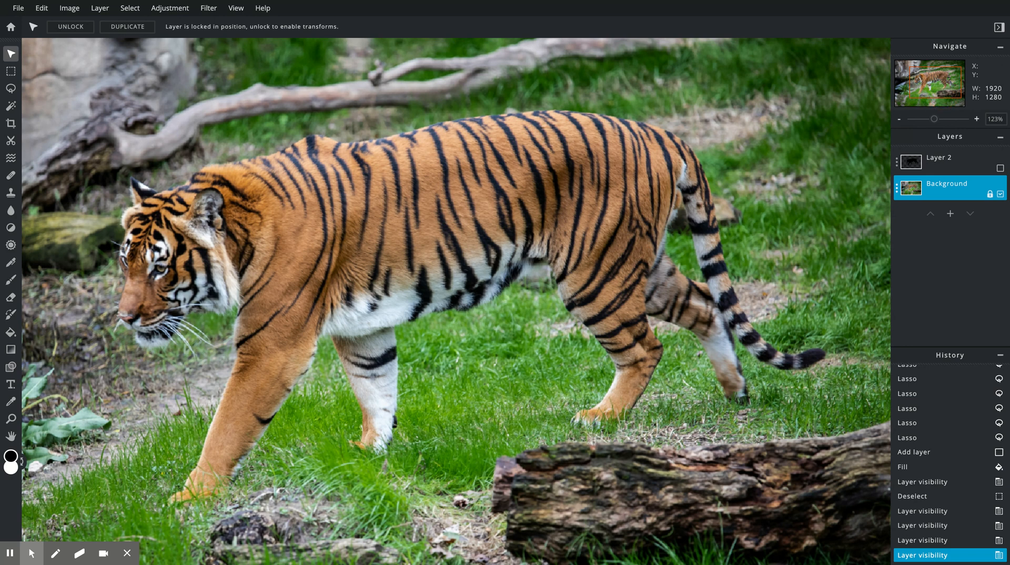
{"action": "left_click", "coordinate": [11, 88]}
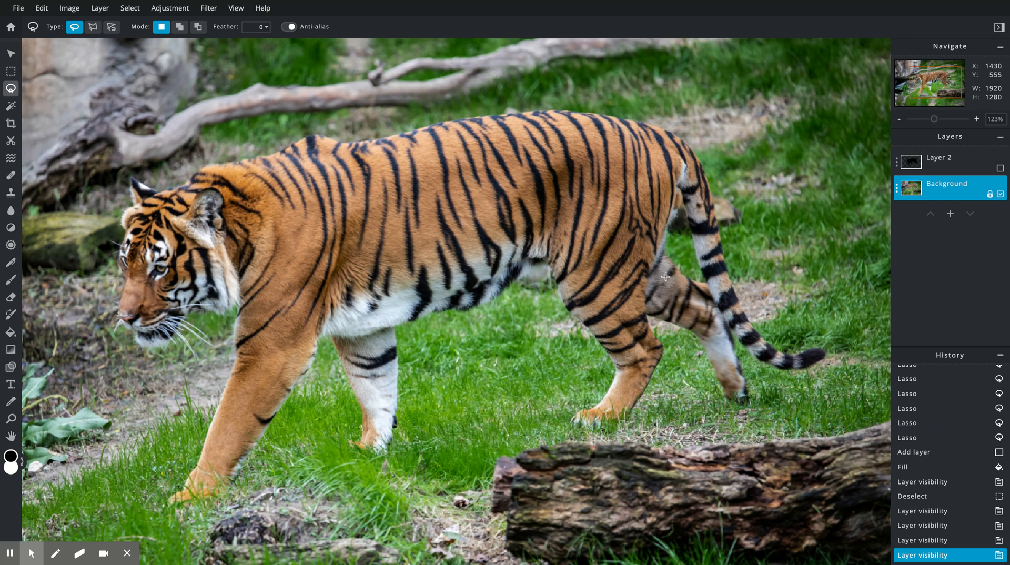
{"action": "left_click", "coordinate": [1001, 168]}
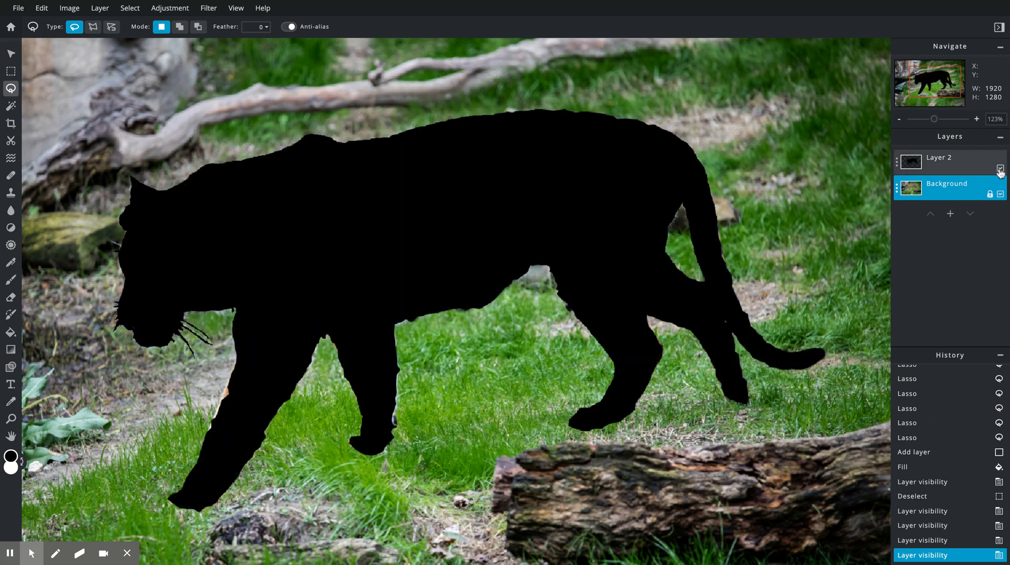
{"action": "left_click", "coordinate": [1000, 168]}
{"action": "left_click", "coordinate": [1000, 169]}
{"action": "left_click", "coordinate": [1000, 168]}
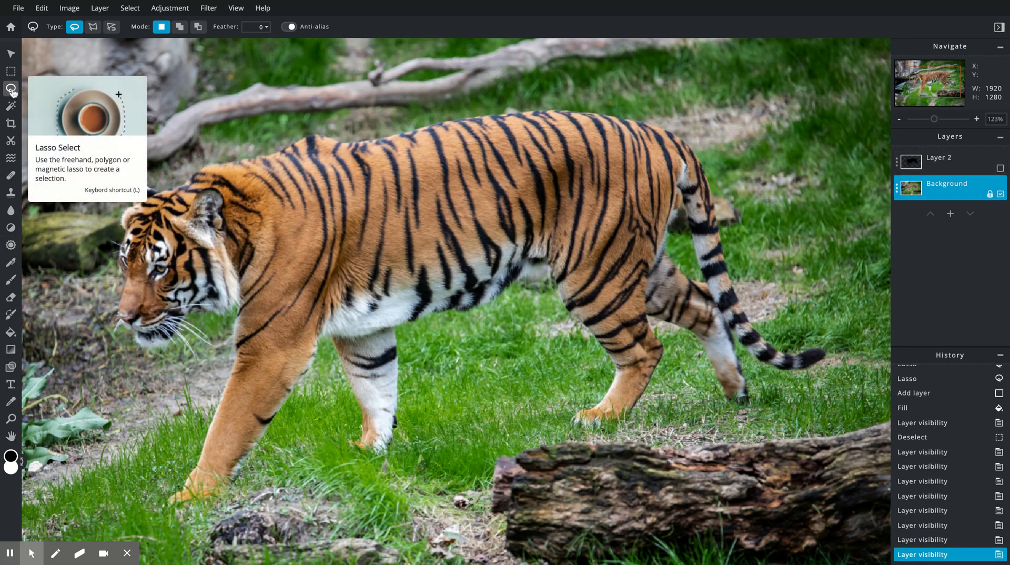
Step: Trace the tiger's full outline with the magnetic lasso, starting at the ear and closing the selection there
{"action": "left_click", "coordinate": [111, 26]}
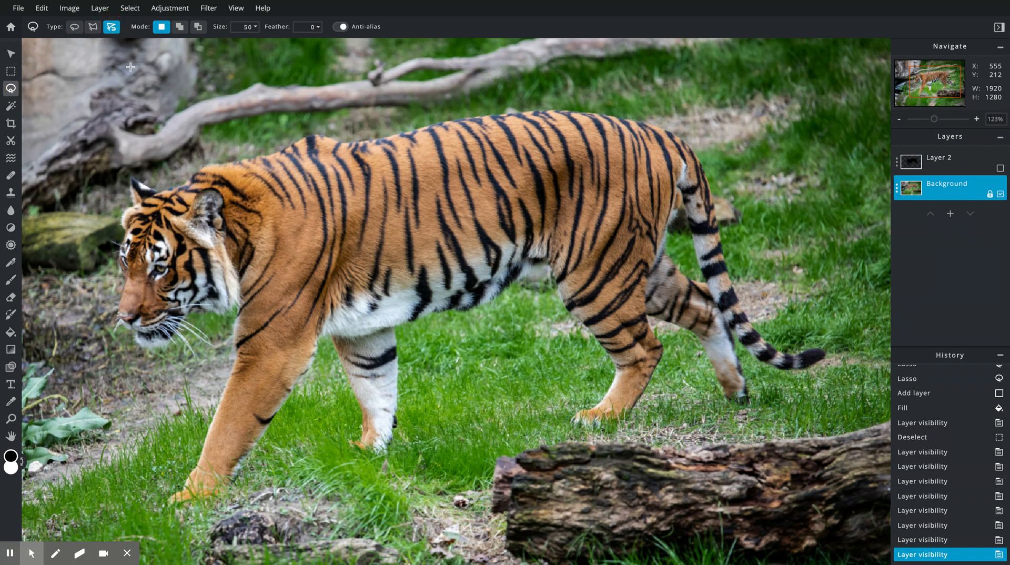
{"action": "left_click", "coordinate": [135, 177]}
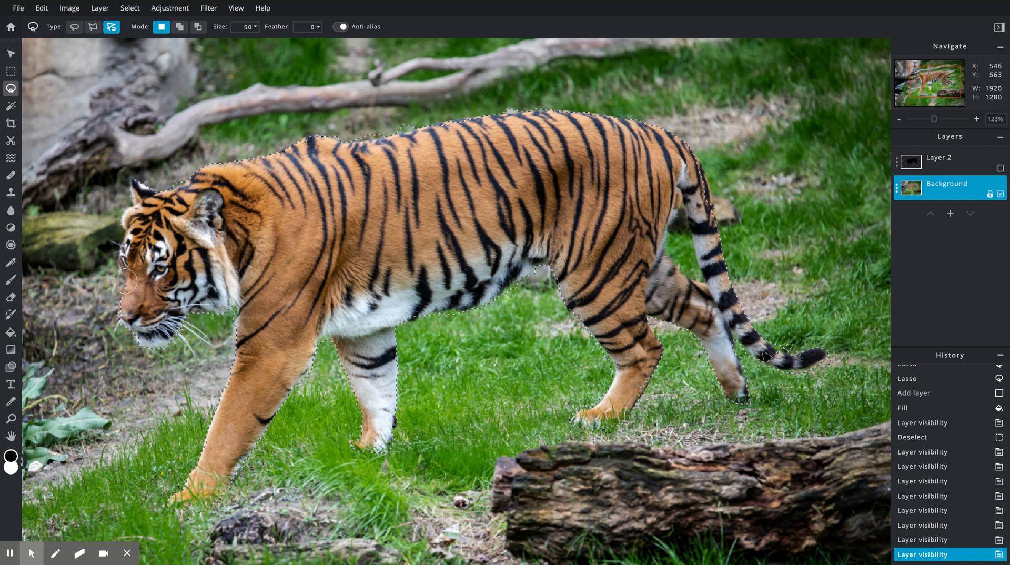
{"action": "left_click", "coordinate": [130, 182]}
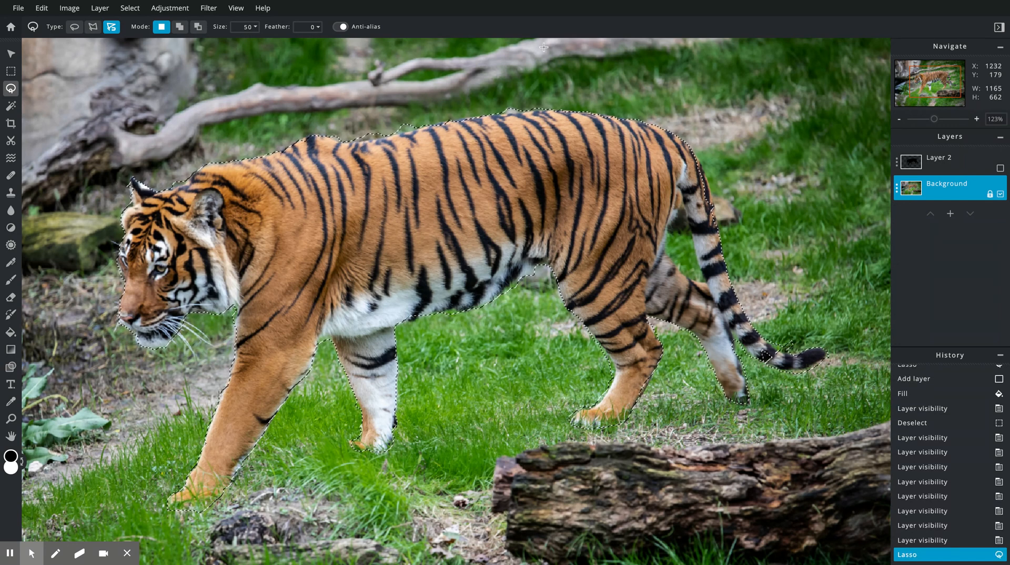
Step: Add a small area along the tiger's belly edge to the selection with the freehand lasso
{"action": "left_click_drag", "start_coordinate": [934, 119], "coordinate": [945, 120]}
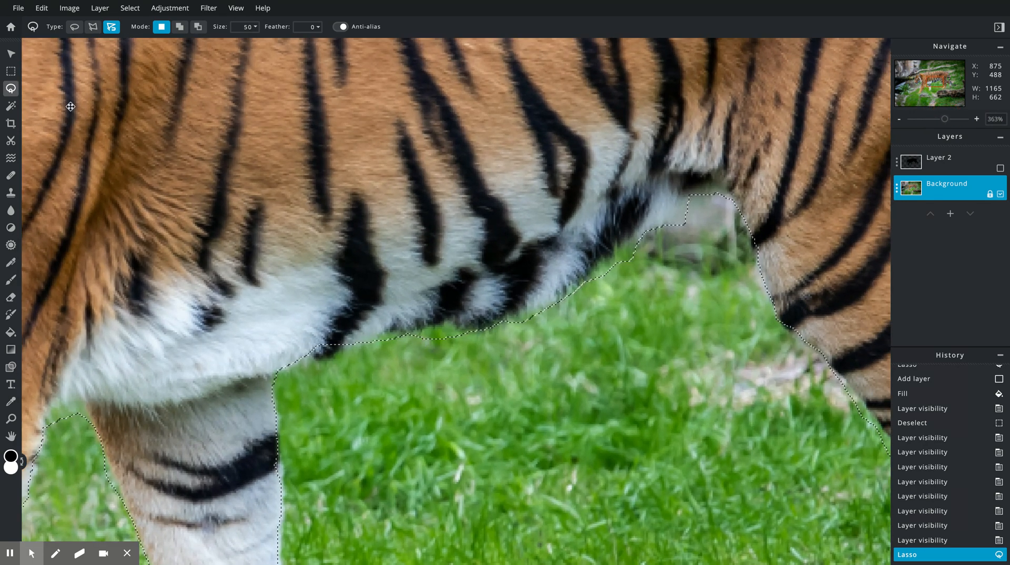
{"action": "left_click", "coordinate": [75, 27]}
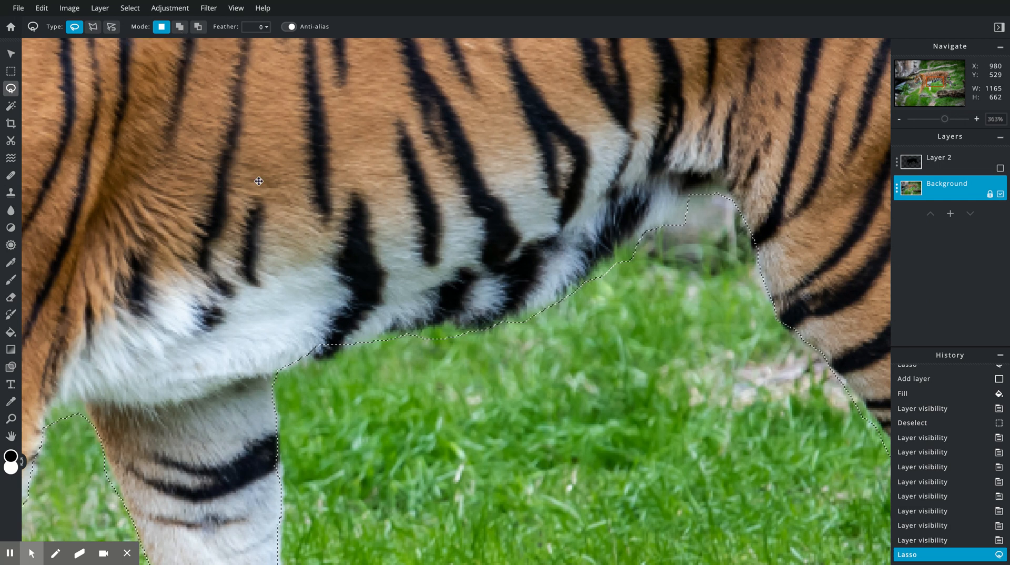
{"action": "key", "text": "shift"}
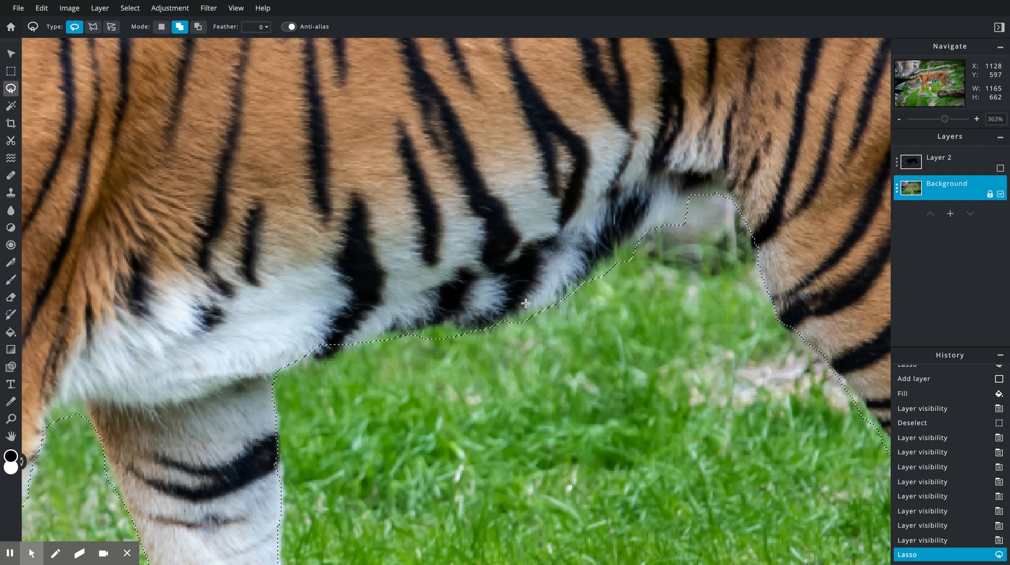
{"action": "left_click_drag", "start_coordinate": [525, 304], "coordinate": [552, 263]}
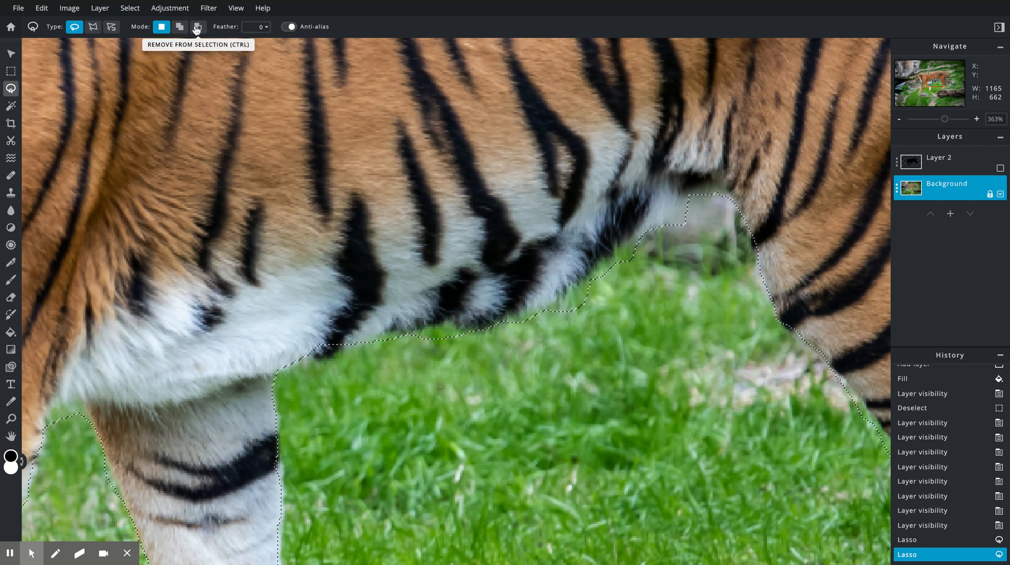
Step: Subtract the excess grass and rock along the underside of the belly from the selection with the freehand lasso
{"action": "key", "text": "ctrl"}
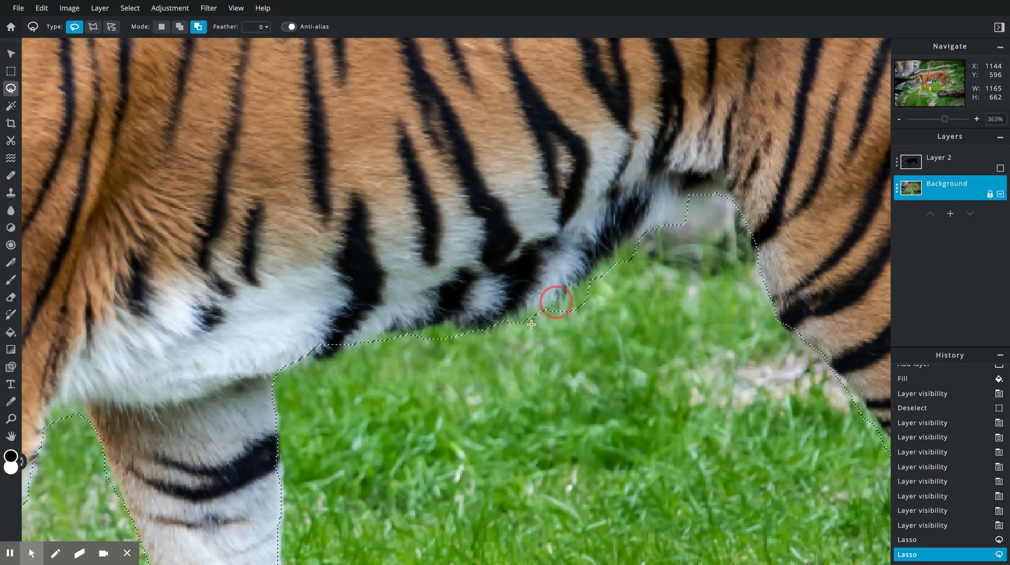
{"action": "mouse_move", "coordinate": [611, 262]}
{"action": "left_mouse_down"}
{"action": "mouse_move", "coordinate": [614, 312]}
{"action": "mouse_move", "coordinate": [552, 354]}
{"action": "left_mouse_up"}
{"action": "key", "text": "ctrl"}
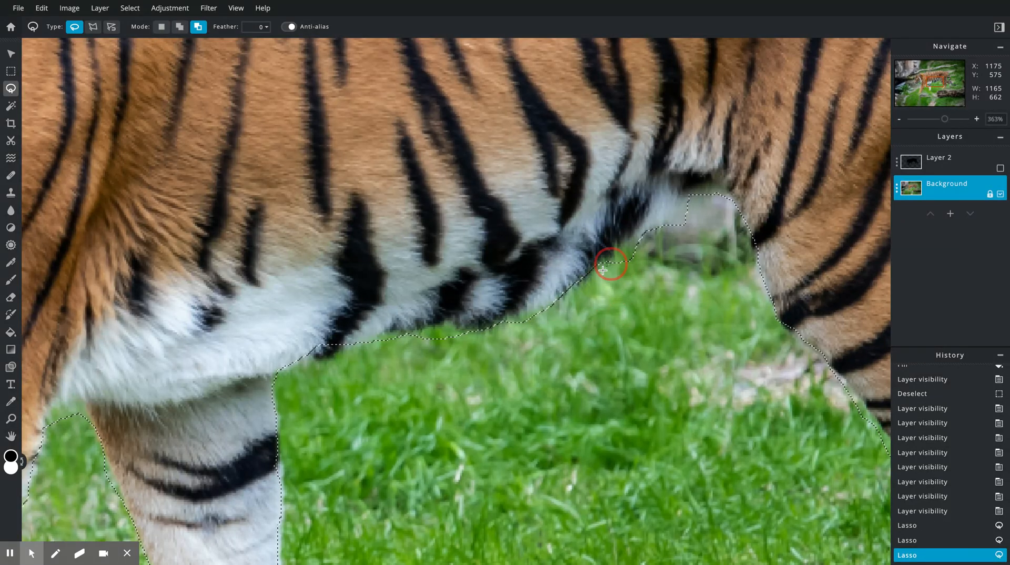
{"action": "left_click_drag", "start_coordinate": [604, 270], "coordinate": [606, 265]}
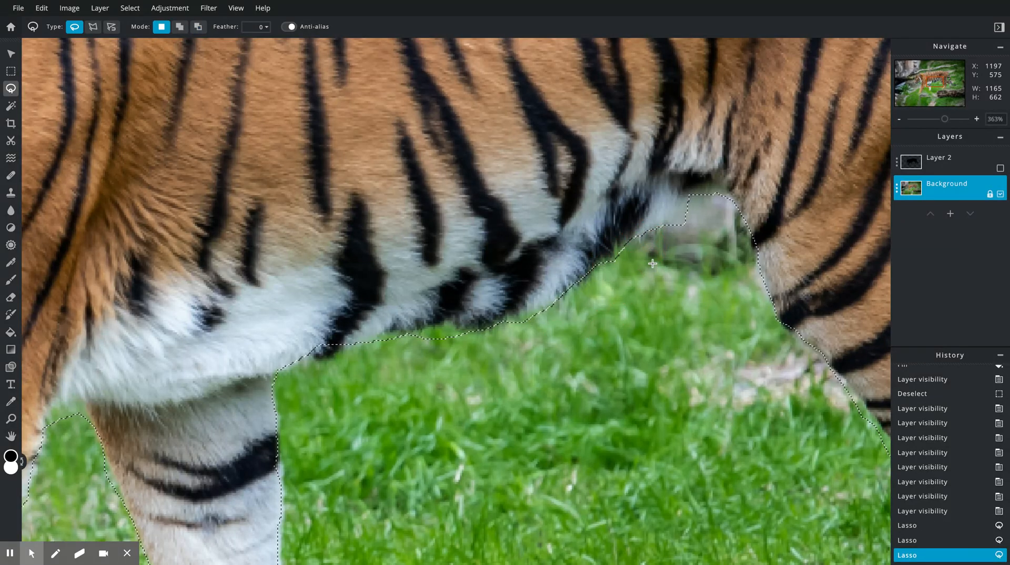
{"action": "key", "text": "ctrl"}
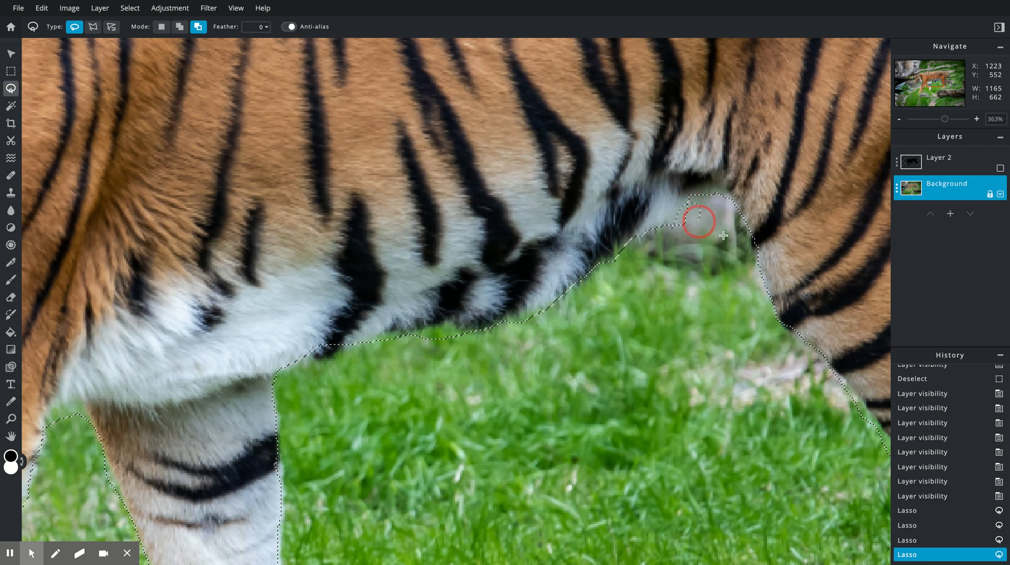
{"action": "left_click_drag", "start_coordinate": [723, 235], "coordinate": [747, 275]}
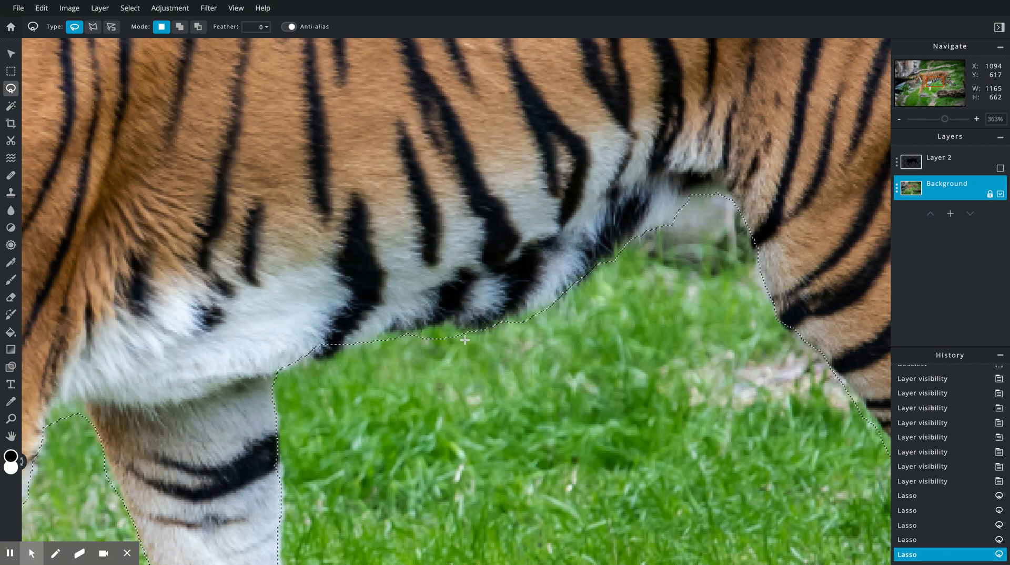
{"action": "key", "text": "ctrl"}
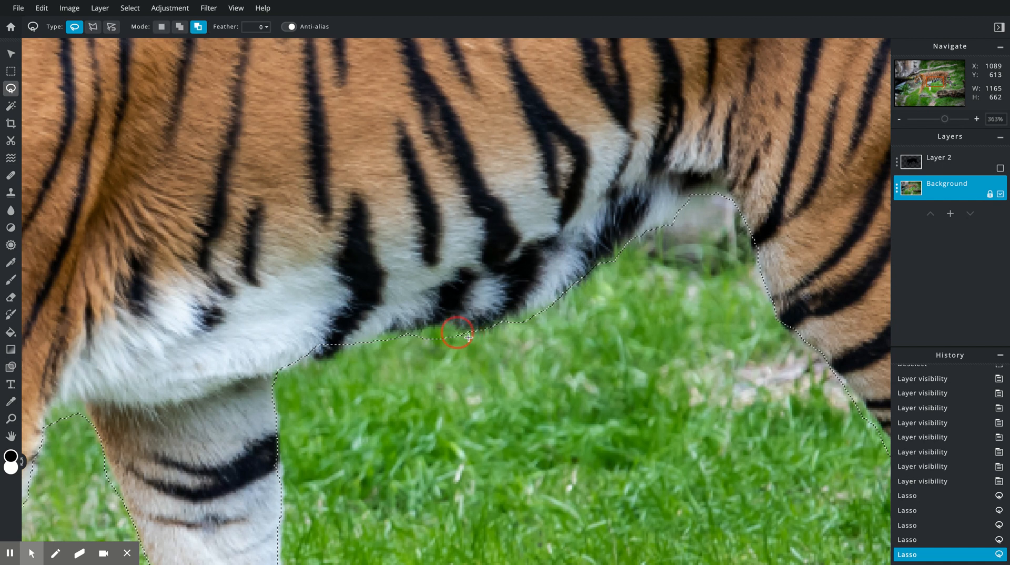
{"action": "mouse_move", "coordinate": [468, 338]}
{"action": "left_mouse_down"}
{"action": "mouse_move", "coordinate": [419, 341]}
{"action": "mouse_move", "coordinate": [432, 331]}
{"action": "mouse_move", "coordinate": [397, 335]}
{"action": "mouse_move", "coordinate": [383, 341]}
{"action": "mouse_move", "coordinate": [398, 356]}
{"action": "left_mouse_up"}
{"action": "key", "text": "ctrl"}
Step: Add the missed rear edge of the straight white front leg to the selection
{"action": "key", "text": "shift"}
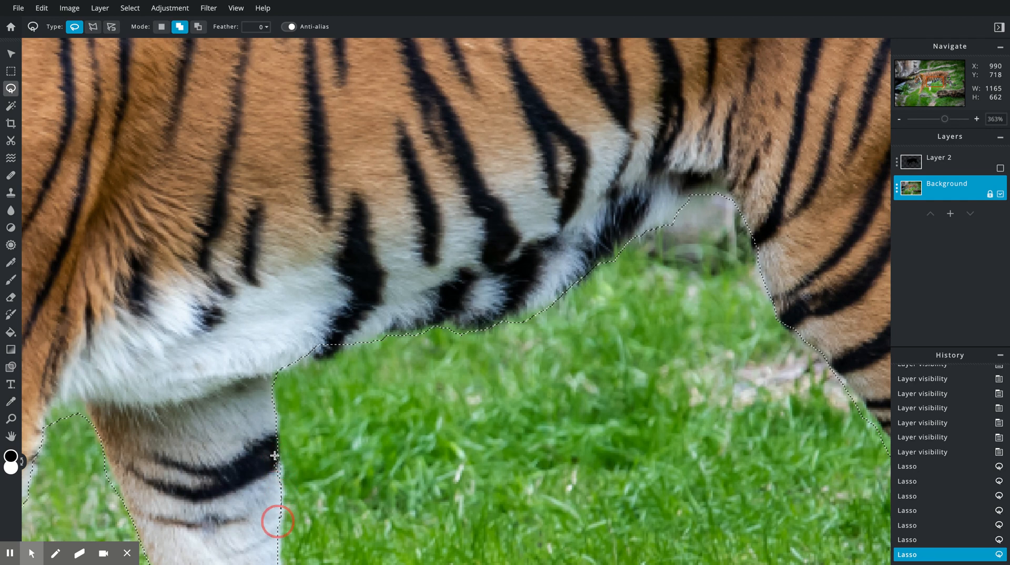
{"action": "left_click_drag", "start_coordinate": [141, 448], "coordinate": [488, 213]}
{"action": "key", "text": "shift"}
Step: Subtract the excess grass between the two front legs and along the white leg's front edge from the selection
{"action": "key", "text": "shift"}
{"action": "key", "text": "alt"}
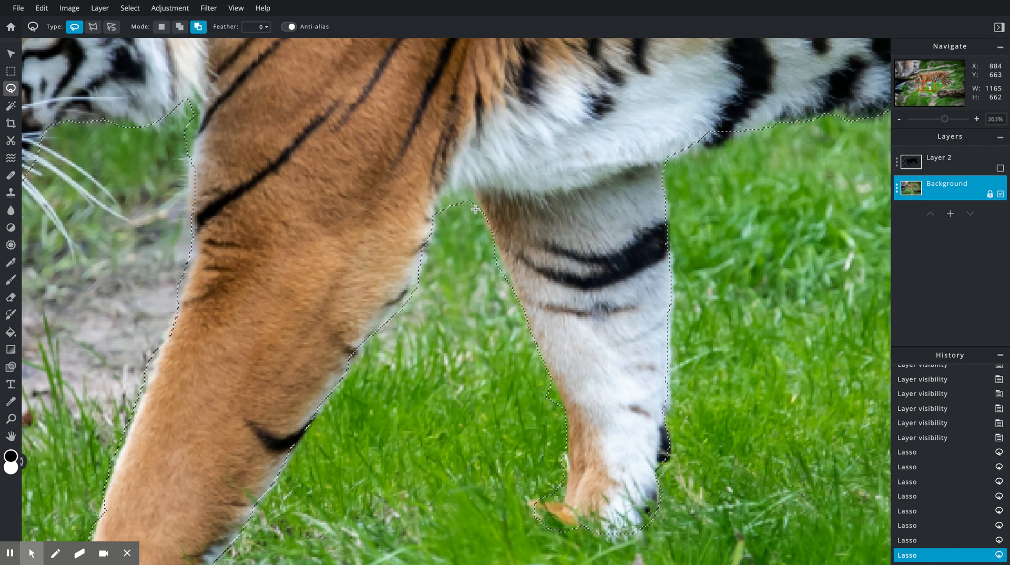
{"action": "left_click_drag", "start_coordinate": [475, 210], "coordinate": [491, 243]}
{"action": "key", "text": "shift"}
{"action": "key", "text": "alt"}
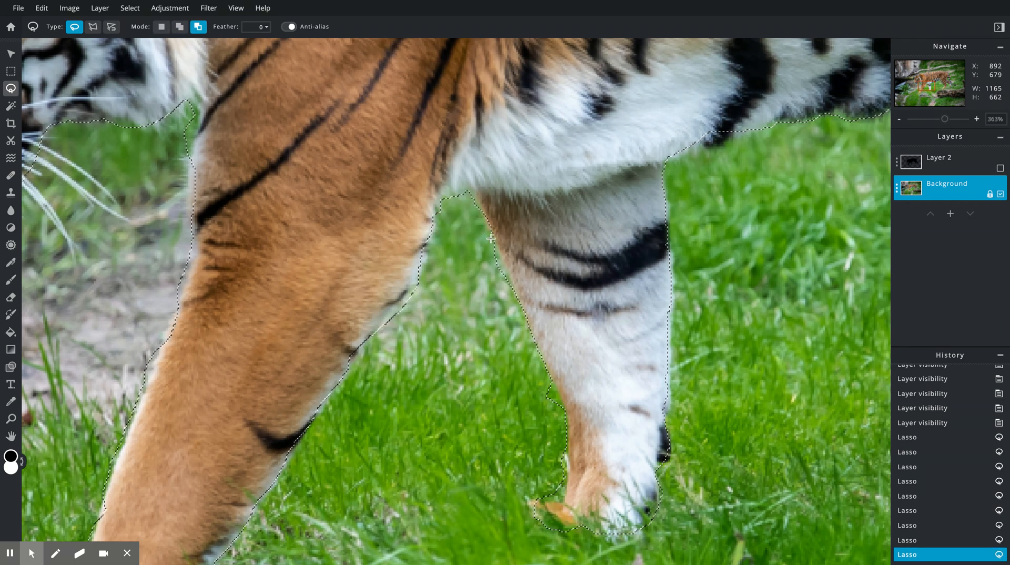
{"action": "left_click_drag", "start_coordinate": [484, 233], "coordinate": [498, 285]}
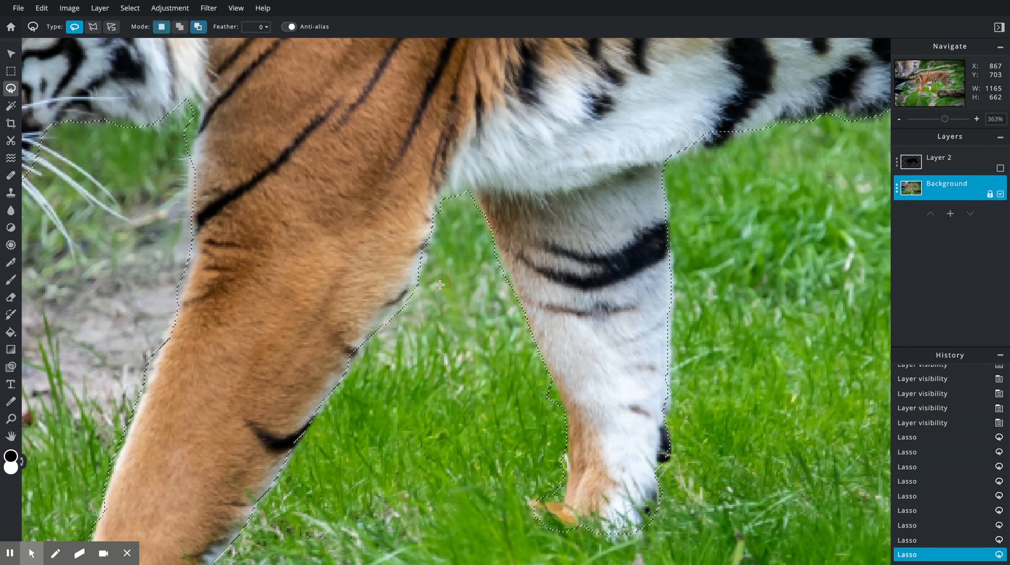
{"action": "key", "text": "alt"}
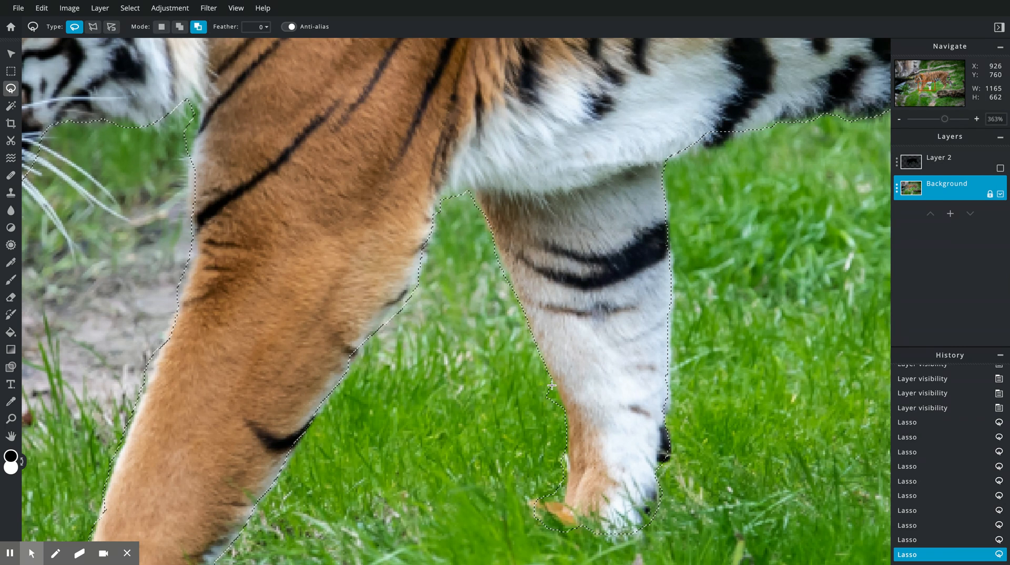
{"action": "mouse_move", "coordinate": [544, 380]}
{"action": "left_mouse_down"}
{"action": "mouse_move", "coordinate": [565, 465]}
{"action": "mouse_move", "coordinate": [535, 489]}
{"action": "left_mouse_up"}
{"action": "key", "text": "alt"}
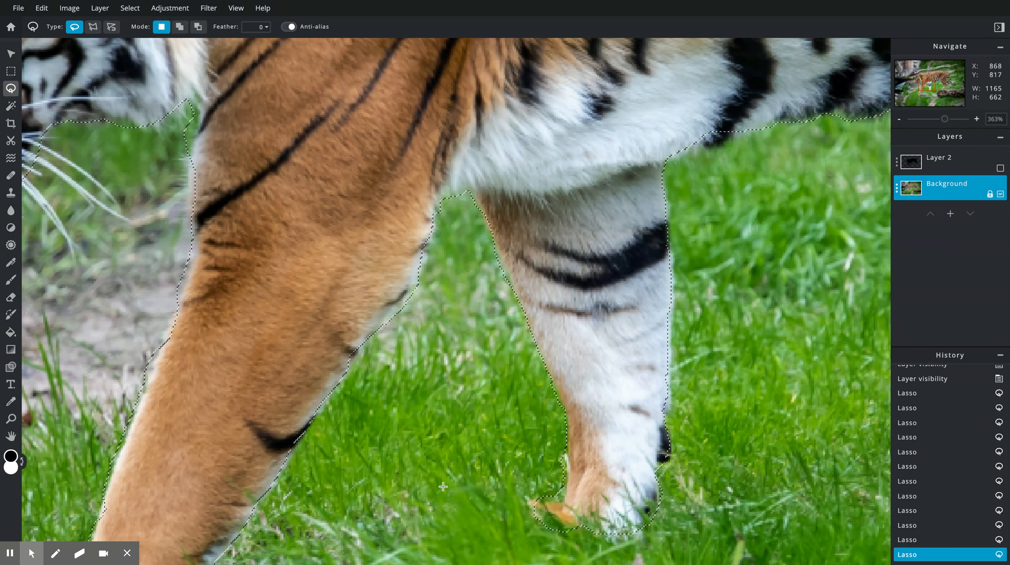
Step: Refine the selection along the front edge of the extended foreleg, adding the missed strip of fur
{"action": "key", "text": "space"}
{"action": "mouse_move", "coordinate": [310, 497]}
{"action": "left_mouse_down"}
{"action": "mouse_move", "coordinate": [407, 427]}
{"action": "mouse_move", "coordinate": [598, 220]}
{"action": "left_mouse_up"}
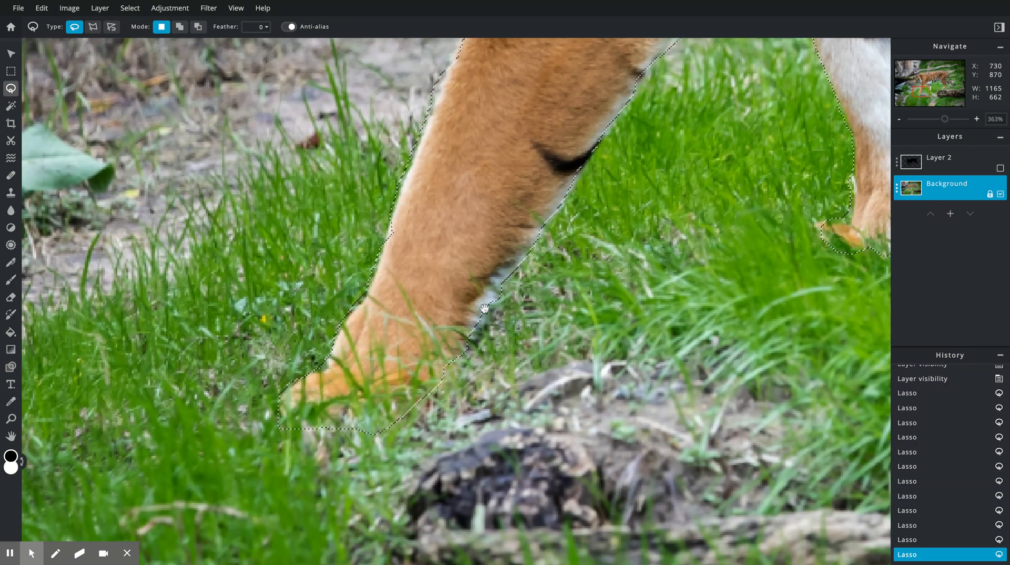
{"action": "left_click_drag", "start_coordinate": [436, 319], "coordinate": [484, 315]}
{"action": "left_click_drag", "start_coordinate": [441, 287], "coordinate": [384, 431]}
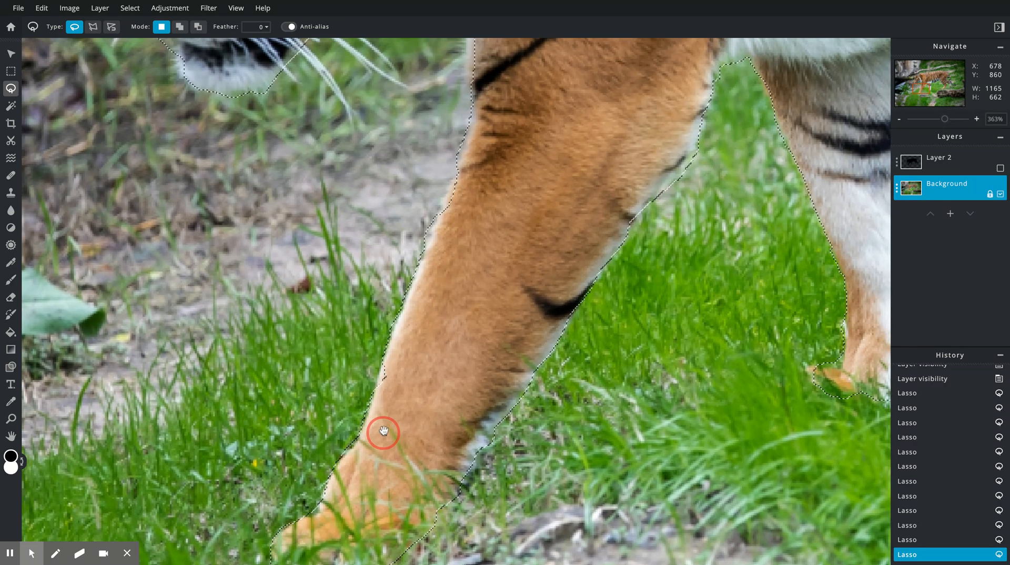
{"action": "key", "text": "shift"}
{"action": "mouse_move", "coordinate": [389, 392]}
{"action": "left_mouse_down"}
{"action": "mouse_move", "coordinate": [388, 360]}
{"action": "mouse_move", "coordinate": [416, 357]}
{"action": "left_mouse_up"}
{"action": "key", "text": "space"}
{"action": "mouse_move", "coordinate": [464, 213]}
{"action": "left_mouse_down"}
{"action": "mouse_move", "coordinate": [437, 278]}
{"action": "mouse_move", "coordinate": [393, 284]}
{"action": "left_mouse_up"}
{"action": "key", "text": "alt"}
Step: Add the long whiskers beside the tiger's chin to the selection with thin freehand lasso strokes
{"action": "key", "text": "space"}
{"action": "left_click_drag", "start_coordinate": [472, 136], "coordinate": [453, 322]}
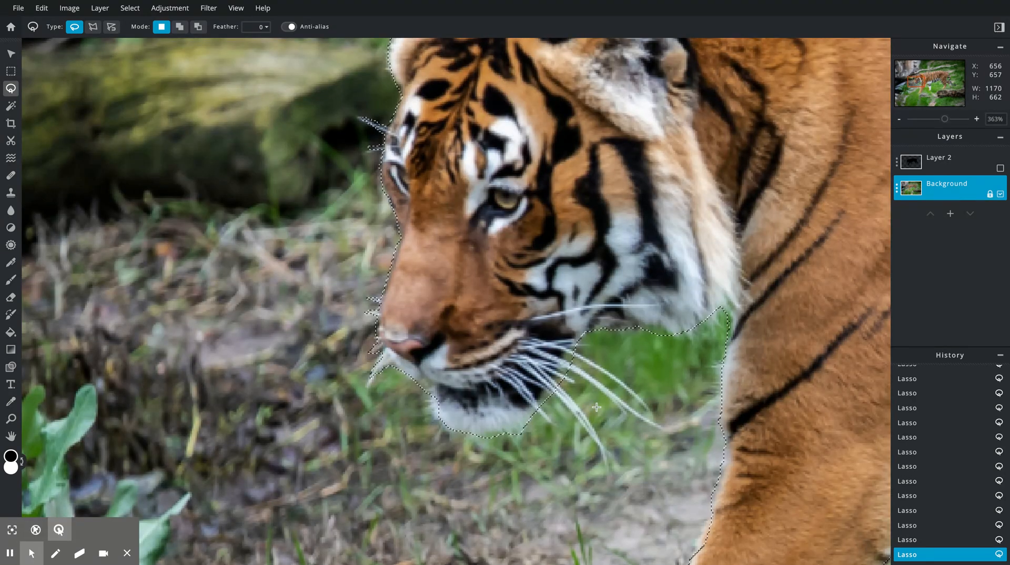
{"action": "left_click_drag", "start_coordinate": [770, 292], "coordinate": [637, 279]}
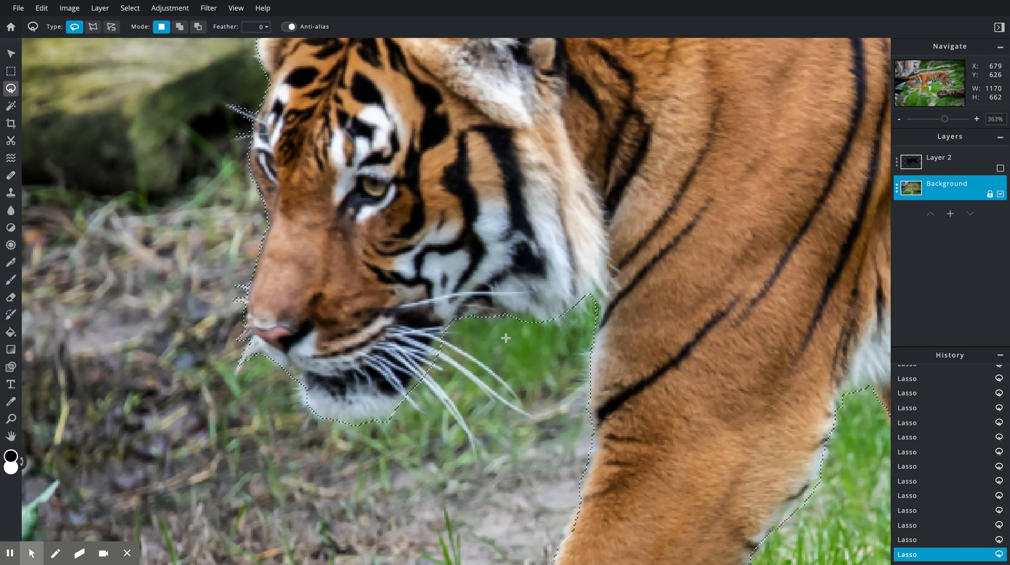
{"action": "key", "text": "shift"}
{"action": "key", "text": "shift"}
{"action": "left_click_drag", "start_coordinate": [415, 333], "coordinate": [414, 332]}
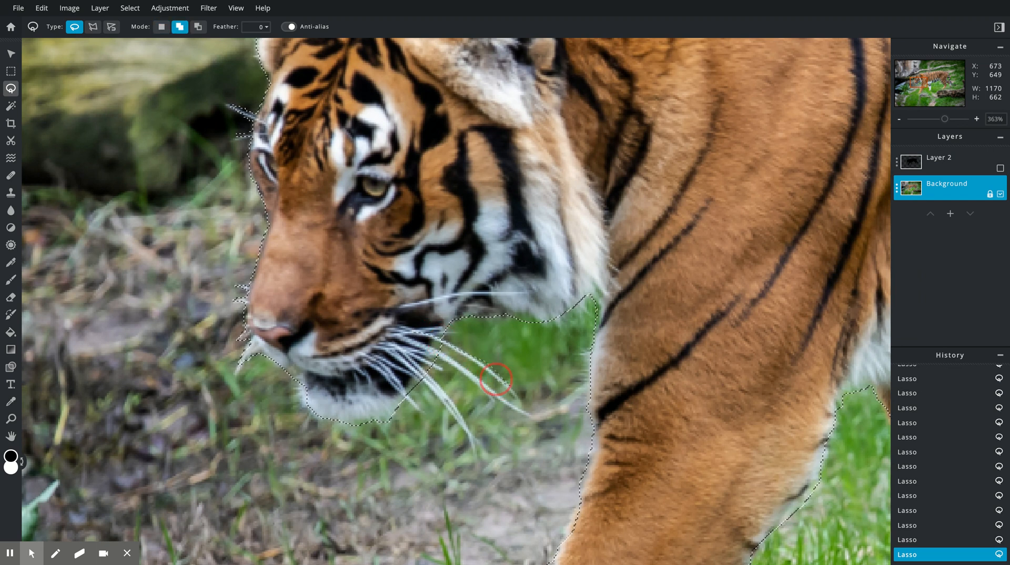
{"action": "mouse_move", "coordinate": [441, 345]}
{"action": "left_mouse_down"}
{"action": "mouse_move", "coordinate": [428, 346]}
{"action": "mouse_move", "coordinate": [492, 387]}
{"action": "mouse_move", "coordinate": [469, 378]}
{"action": "left_mouse_up"}
{"action": "key", "text": "shift"}
{"action": "mouse_move", "coordinate": [422, 355]}
{"action": "left_mouse_down"}
{"action": "mouse_move", "coordinate": [446, 368]}
{"action": "mouse_move", "coordinate": [411, 358]}
{"action": "left_mouse_up"}
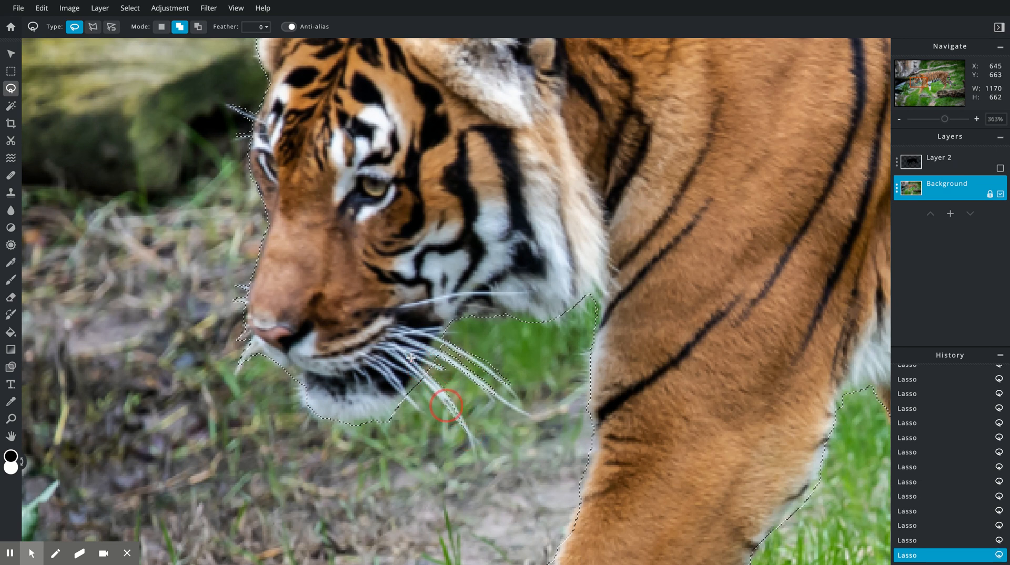
{"action": "mouse_move", "coordinate": [403, 385]}
{"action": "left_mouse_down"}
{"action": "mouse_move", "coordinate": [415, 412]}
{"action": "mouse_move", "coordinate": [404, 388]}
{"action": "left_mouse_up"}
Step: Subtract the excess background between the chin whiskers from the selection
{"action": "key", "text": "alt"}
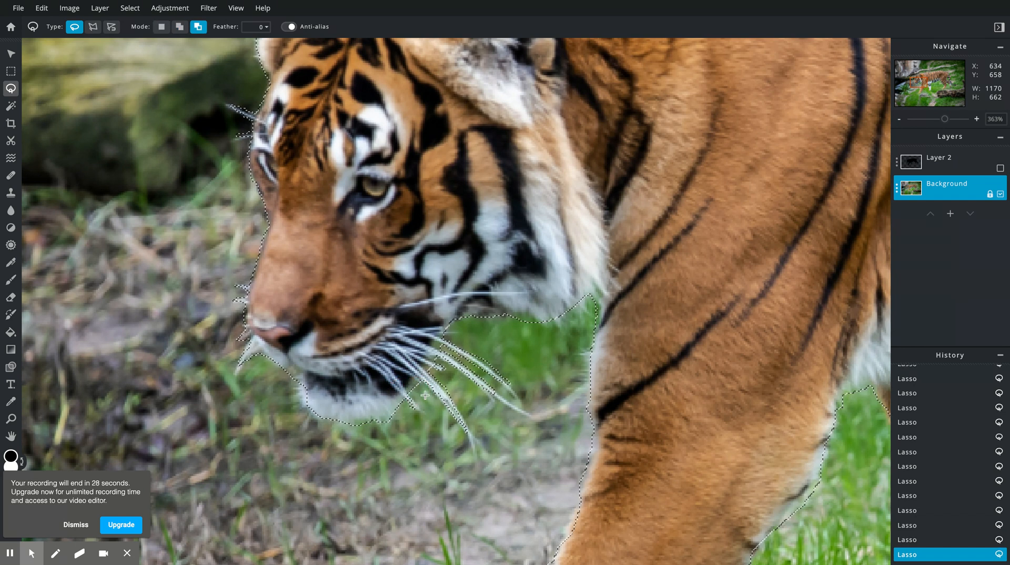
{"action": "left_click_drag", "start_coordinate": [427, 389], "coordinate": [445, 362]}
{"action": "key", "text": "alt"}
{"action": "key", "text": "alt"}
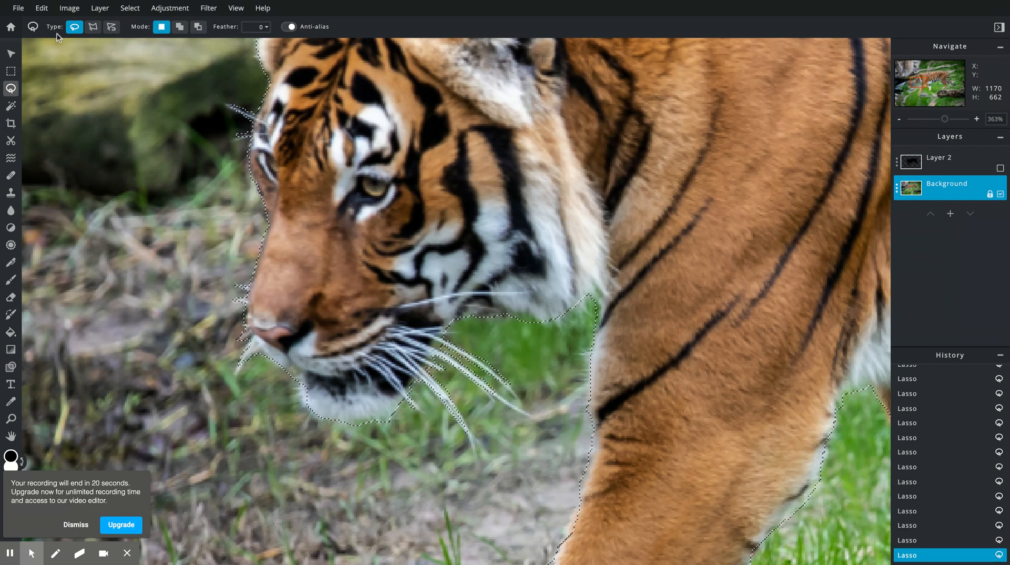
Step: Add a new empty layer and fill the tiger selection on it with black using the Fill tool
{"action": "left_click", "coordinate": [952, 214]}
{"action": "left_click", "coordinate": [610, 196]}
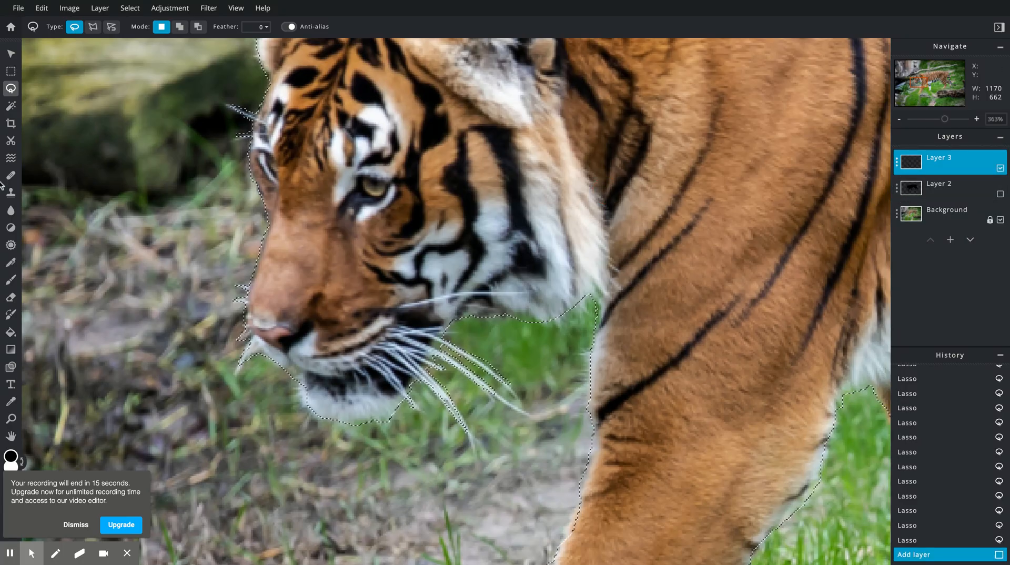
{"action": "key", "text": "g"}
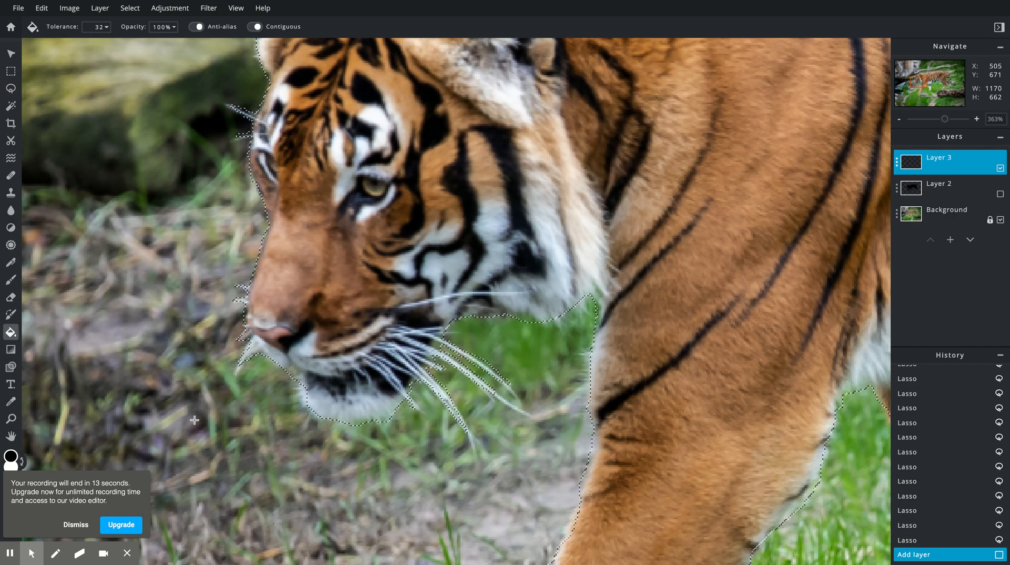
{"action": "left_click", "coordinate": [428, 258]}
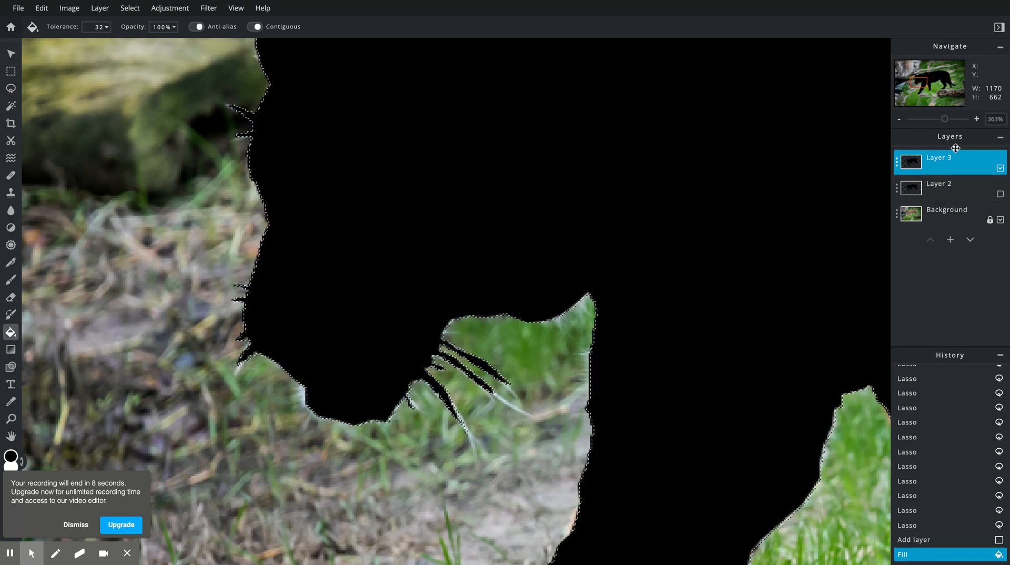
Step: Hide the Background layer and deselect the tiger outline to show the silhouette alone
{"action": "left_click_drag", "start_coordinate": [945, 120], "coordinate": [929, 121]}
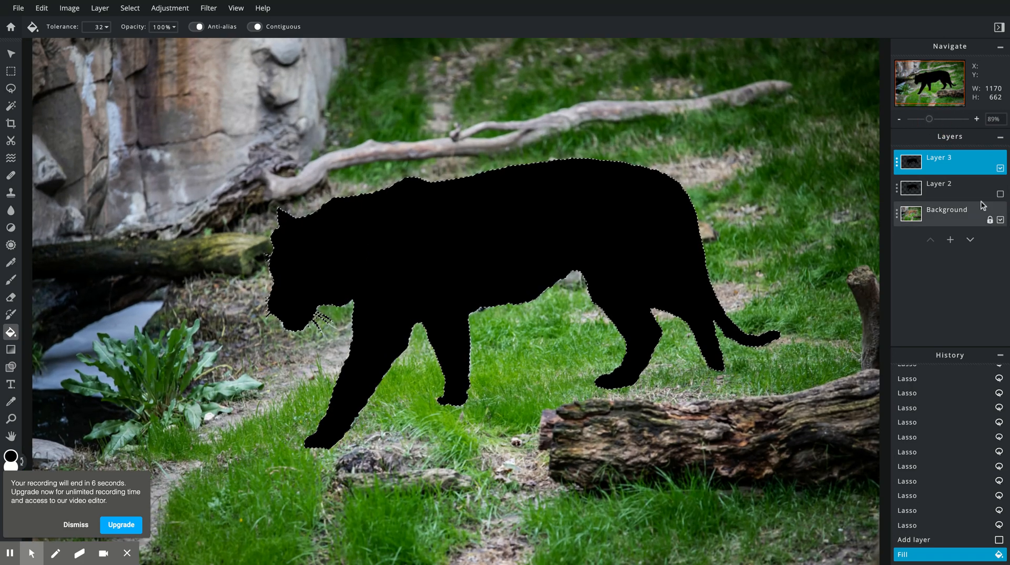
{"action": "left_click", "coordinate": [1000, 221]}
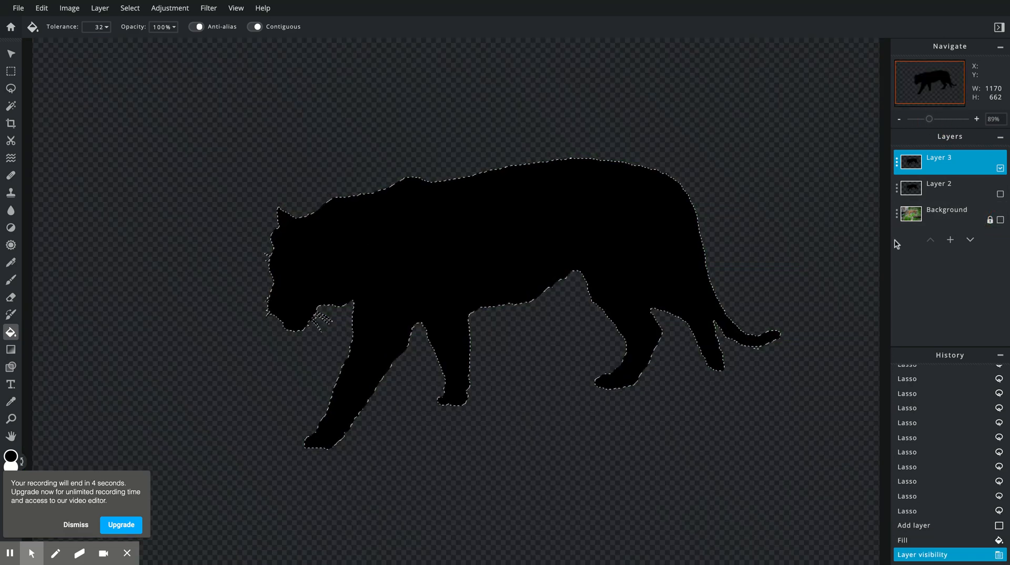
{"action": "left_click", "coordinate": [783, 169]}
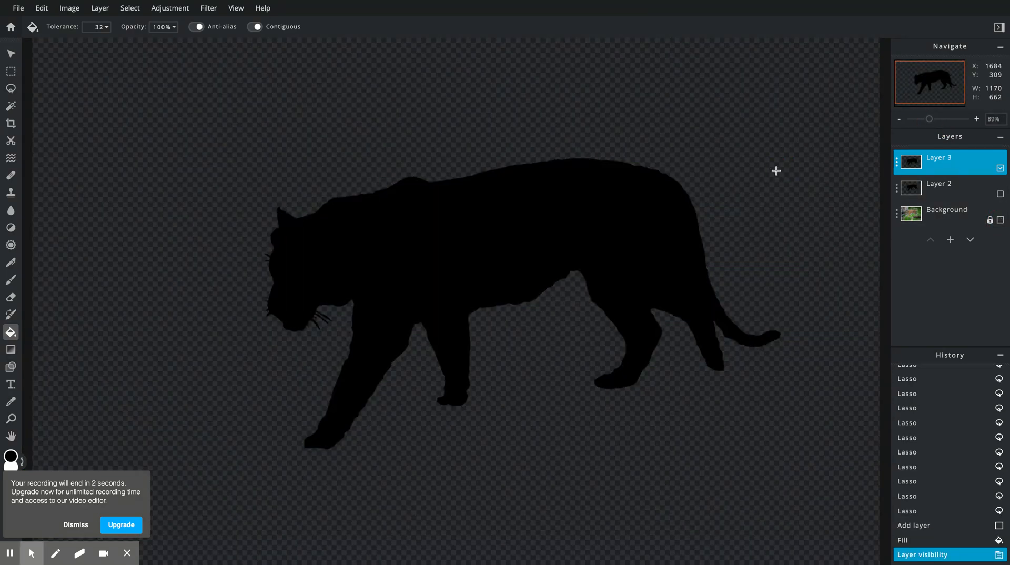